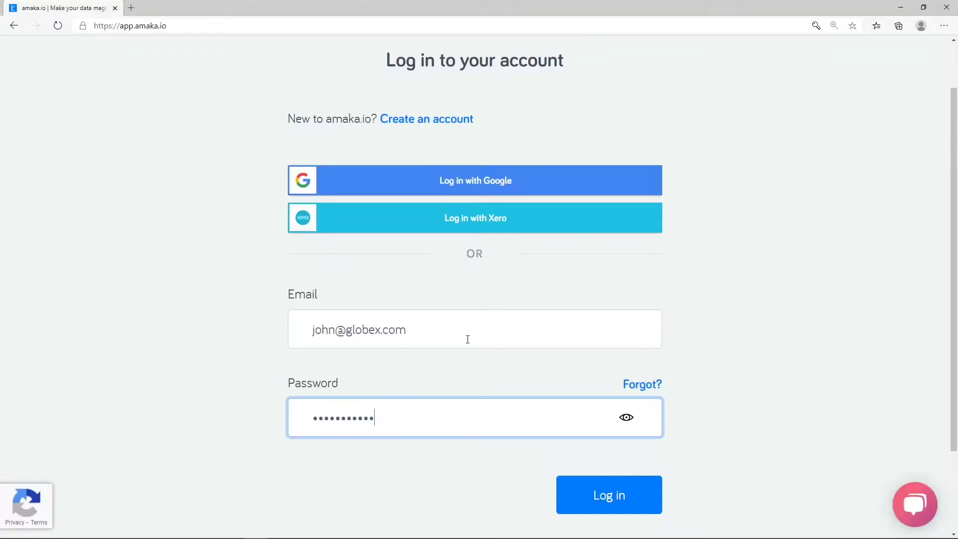
scroll(739, 254, "down", 4)
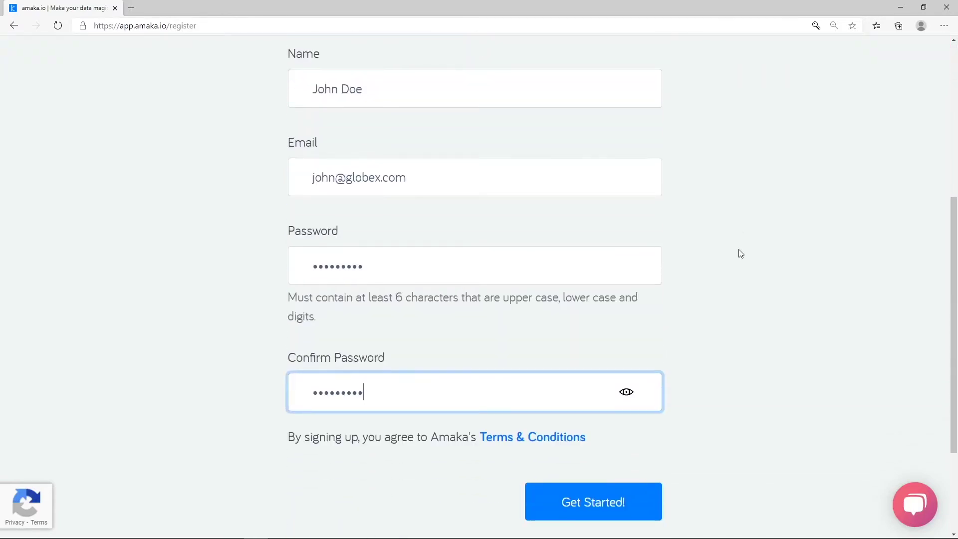
- Start a first integration and choose the Loyverse + Xero integration
left_click(646, 502)
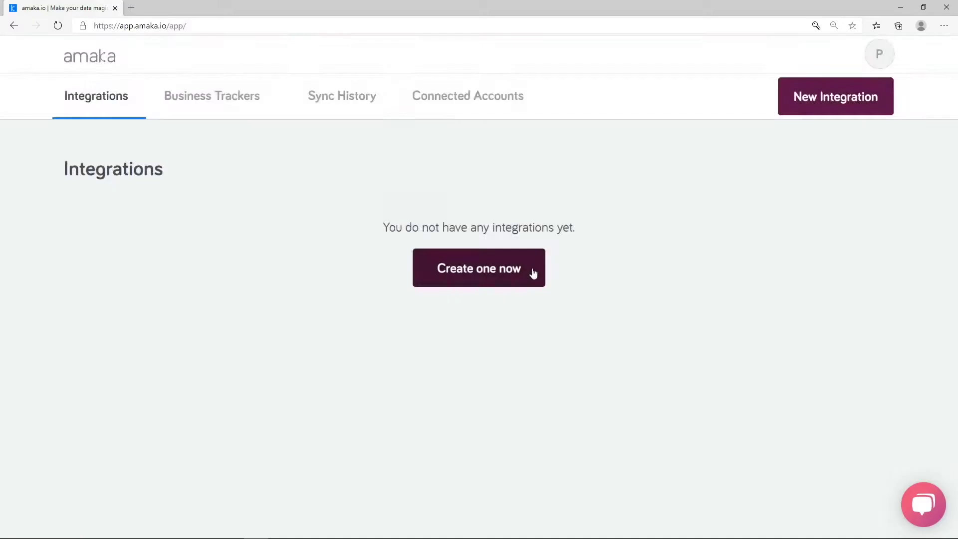
left_click(532, 268)
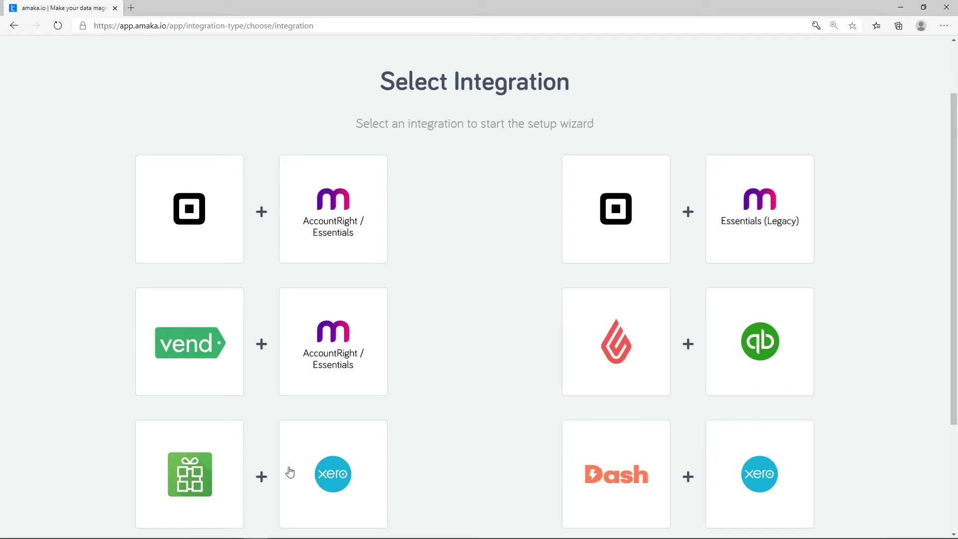
left_click(262, 478)
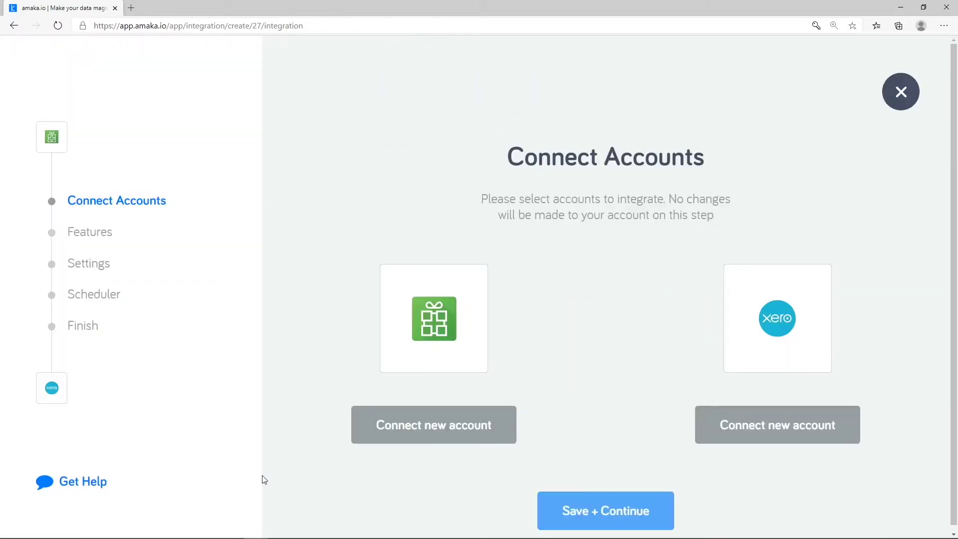
- Connect the Globex Corp Loyverse and Xero accounts, save the nickname, and choose Express setup
left_click(434, 425)
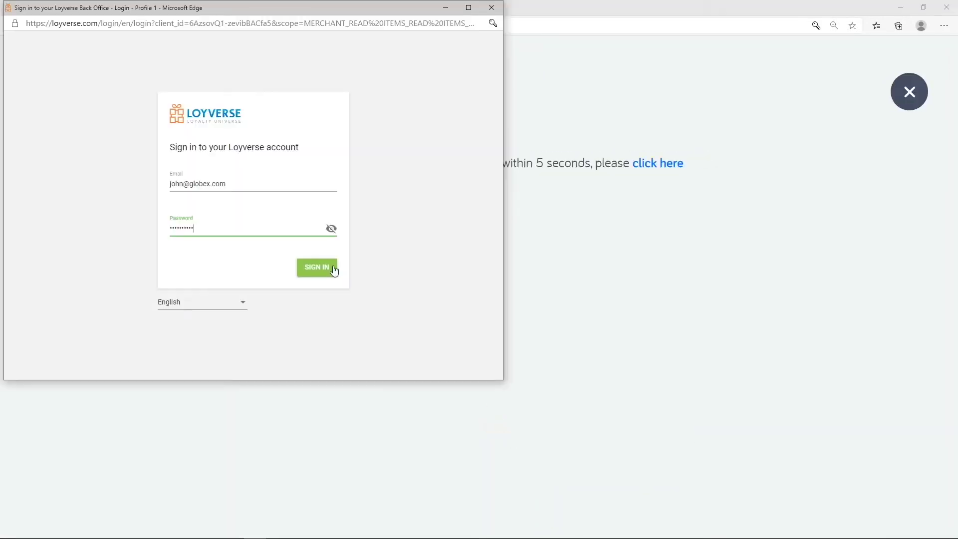
left_click(318, 267)
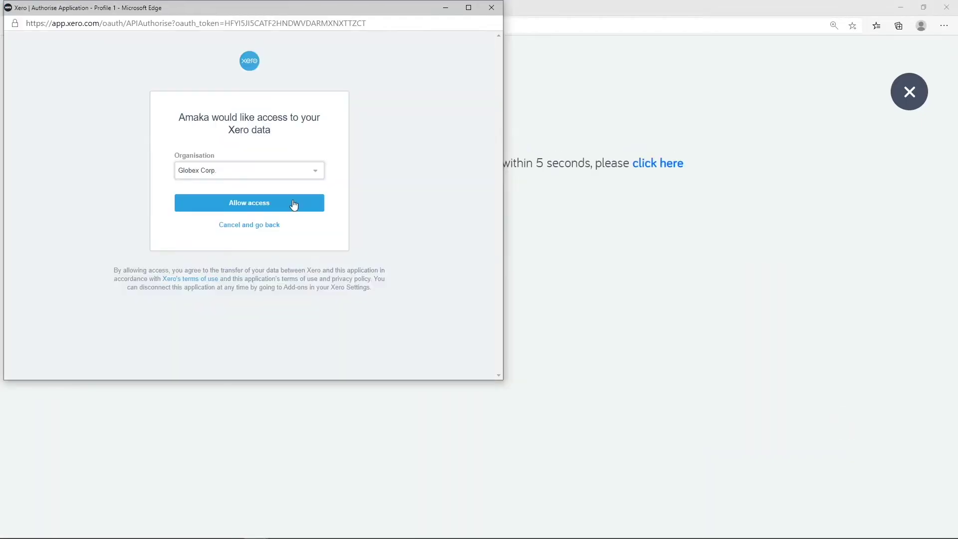
left_click(294, 204)
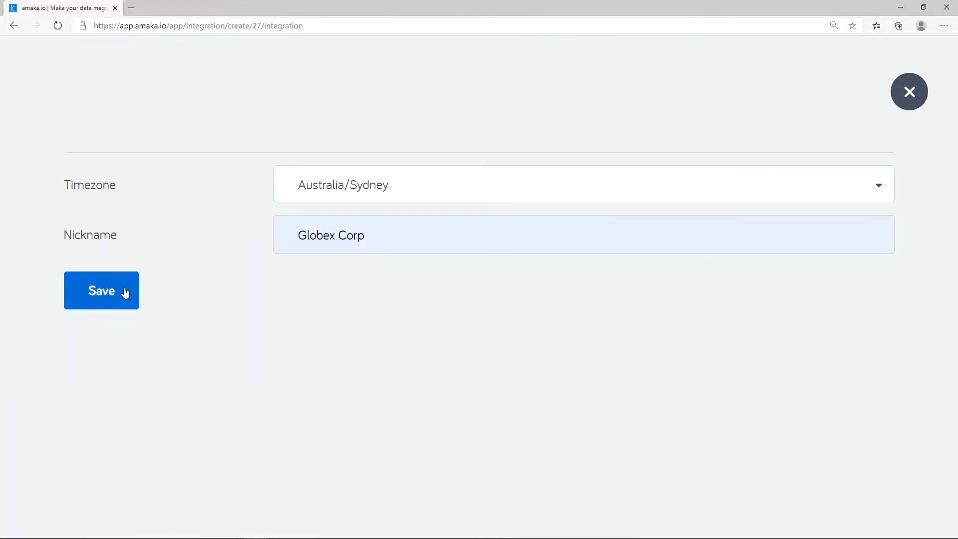
left_click(124, 291)
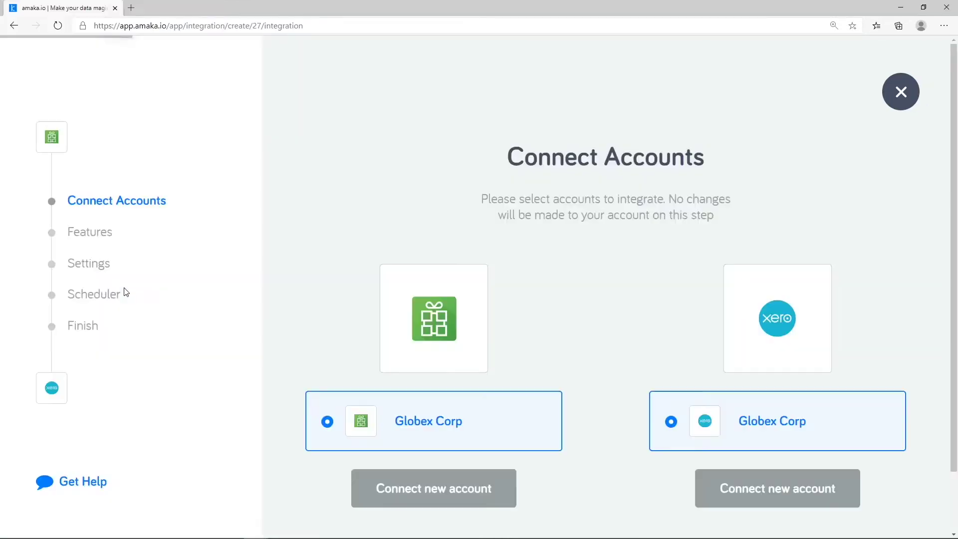
left_click(657, 505)
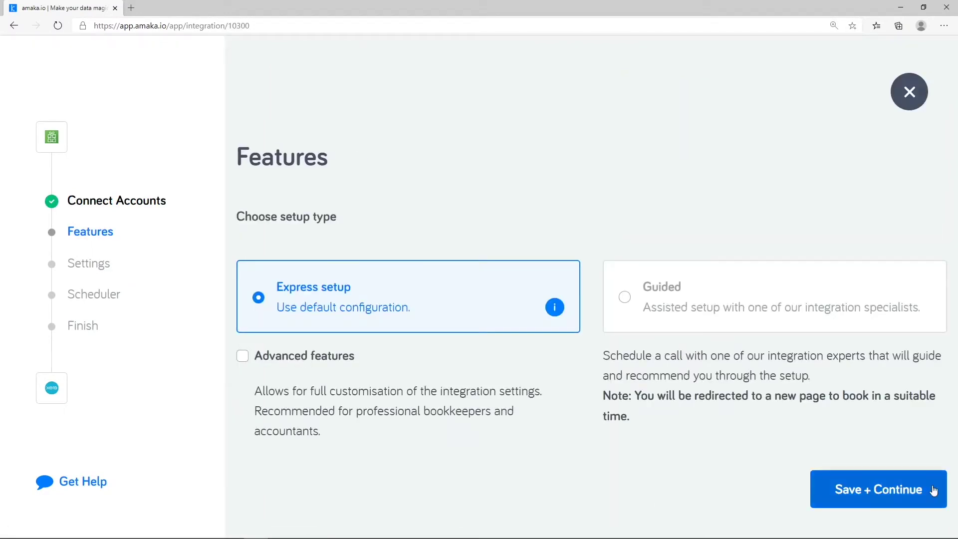
left_click(878, 489)
left_click(606, 375)
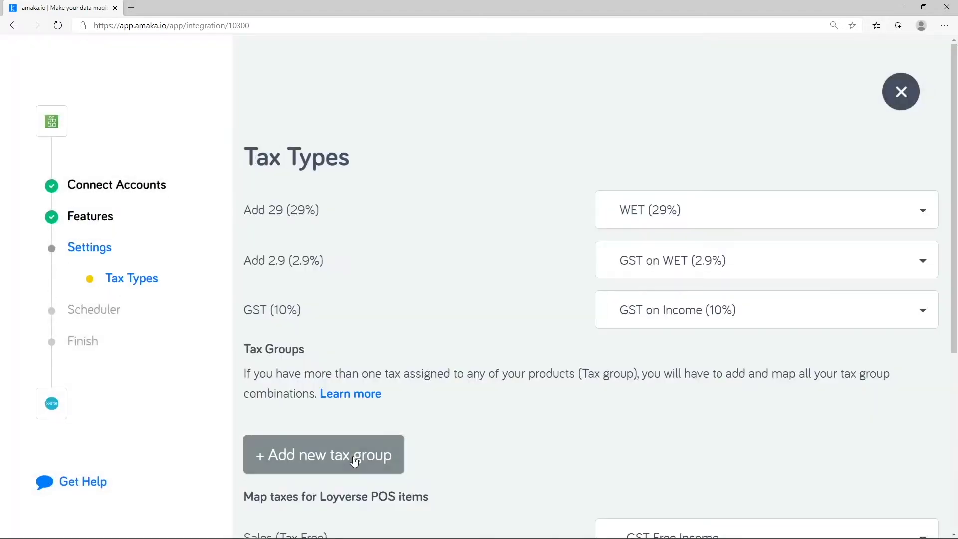
- Create a tax group of Add 29 (29%), Add 2.9 (2.9%) and GST (10%)
left_click(330, 456)
left_click(447, 247)
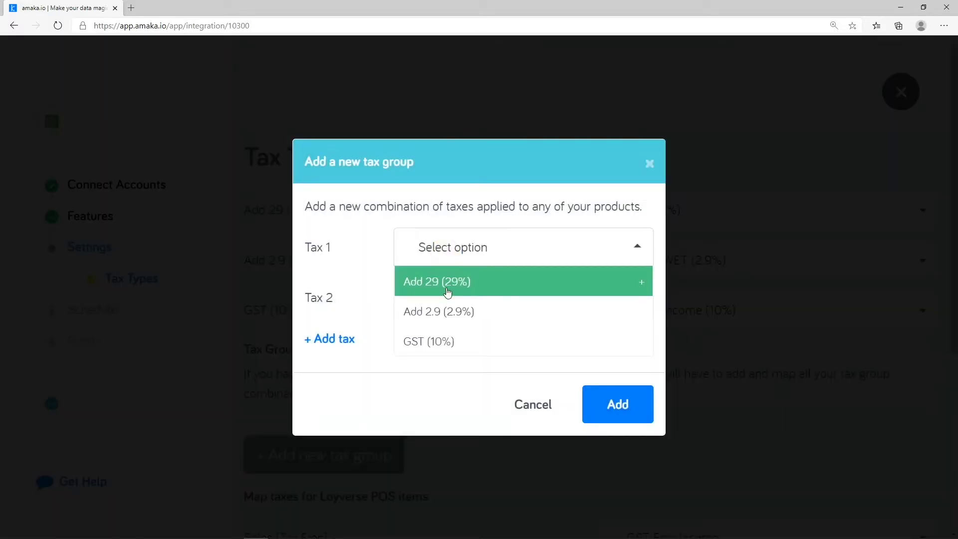
left_click(448, 282)
left_click(439, 228)
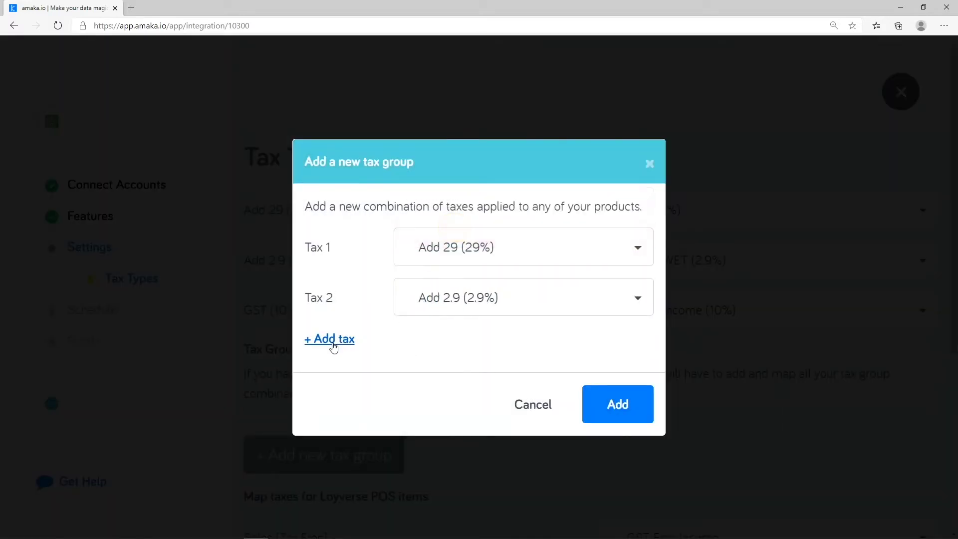
left_click(330, 338)
left_click(453, 338)
left_click(467, 309)
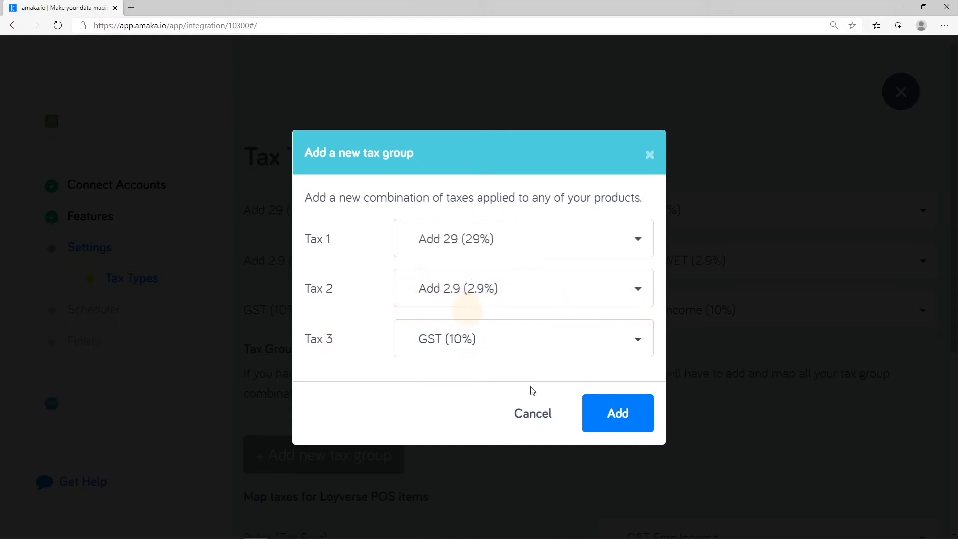
left_click(618, 413)
- Map the new tax group to WET Group (41.9%), save, and return to Features
left_click(678, 384)
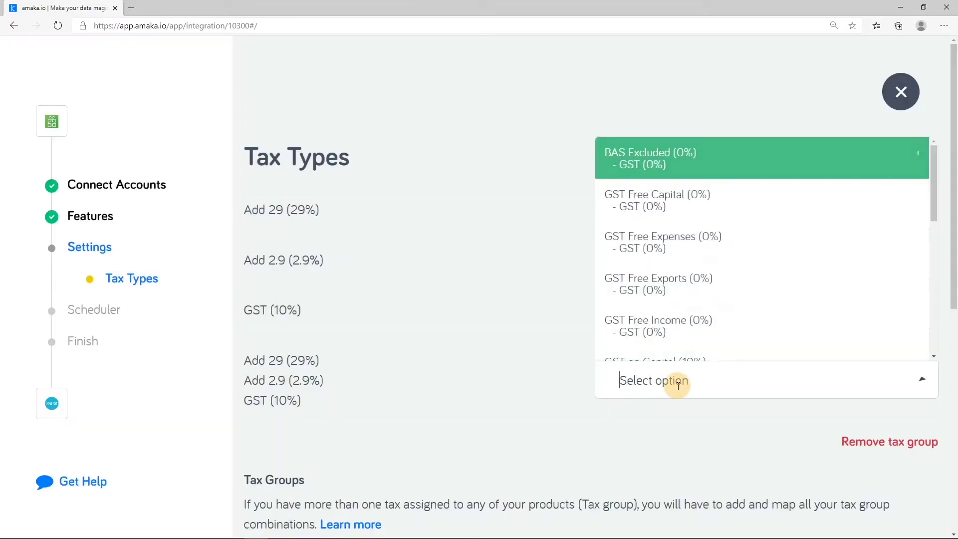
scroll(682, 322, "down", 5)
scroll(681, 322, "down", 5)
left_click(682, 341)
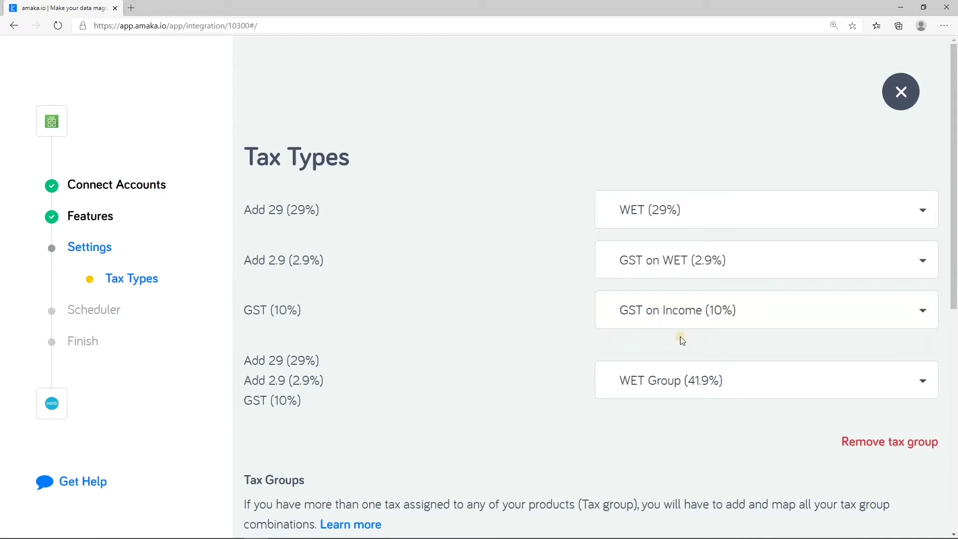
scroll(513, 425, "down", 5)
left_click(927, 504)
left_click(94, 229)
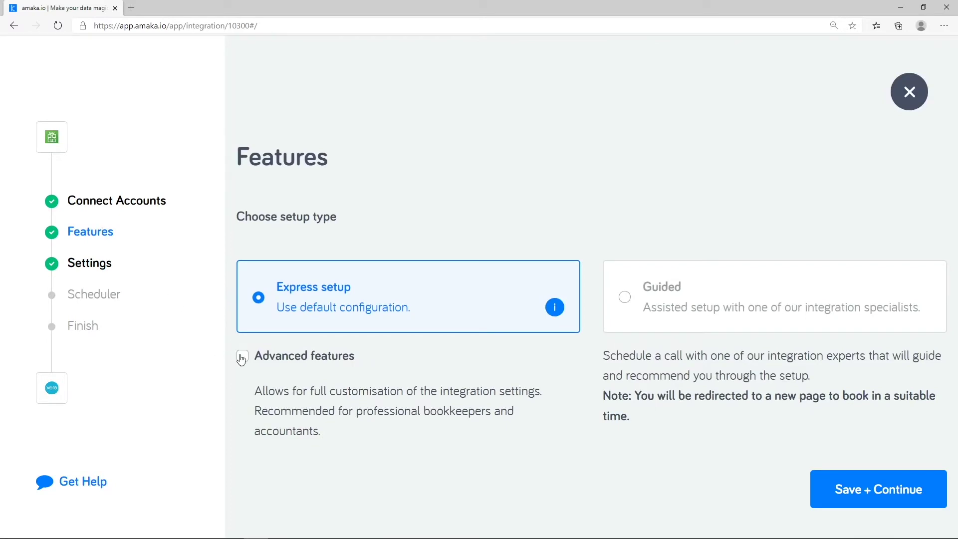
- Enable advanced features and save the General settings with invoices split by location
left_click(242, 355)
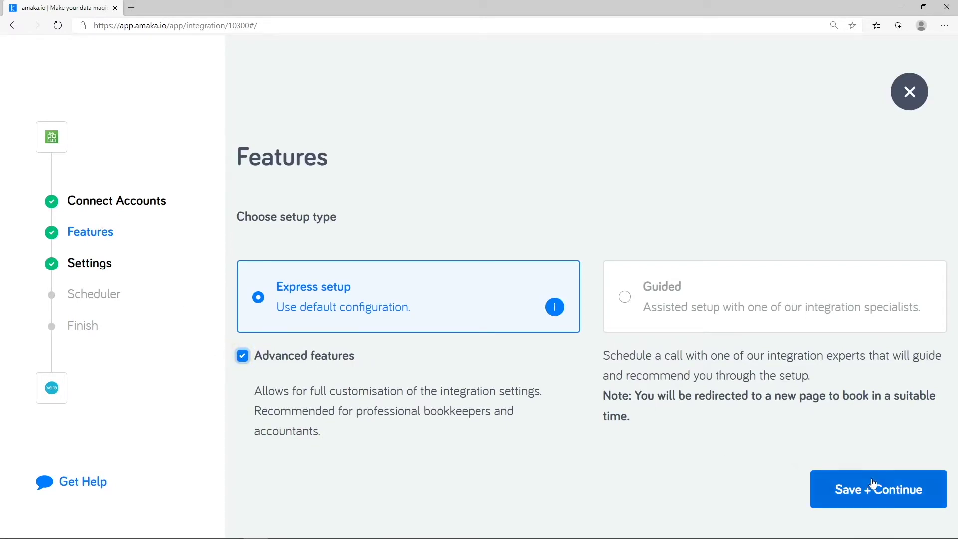
left_click(932, 489)
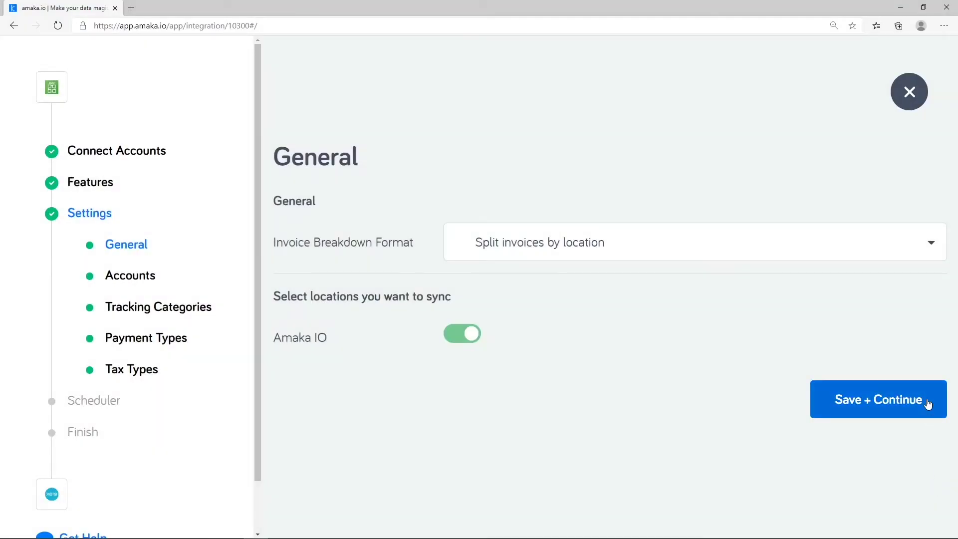
left_click(930, 402)
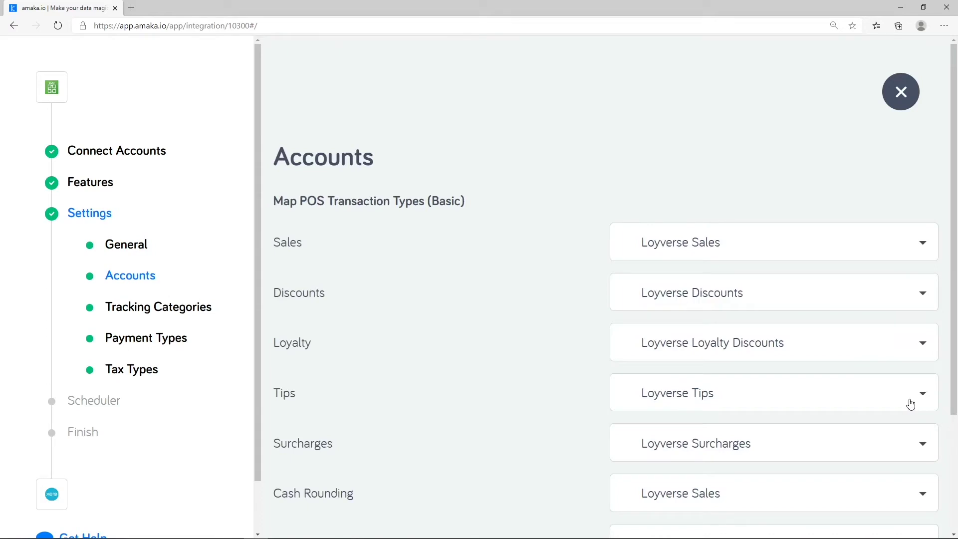
scroll(917, 404, "down", 3)
- Use the Categorized invoice format grouped by Category, and save the account mappings
left_click(840, 433)
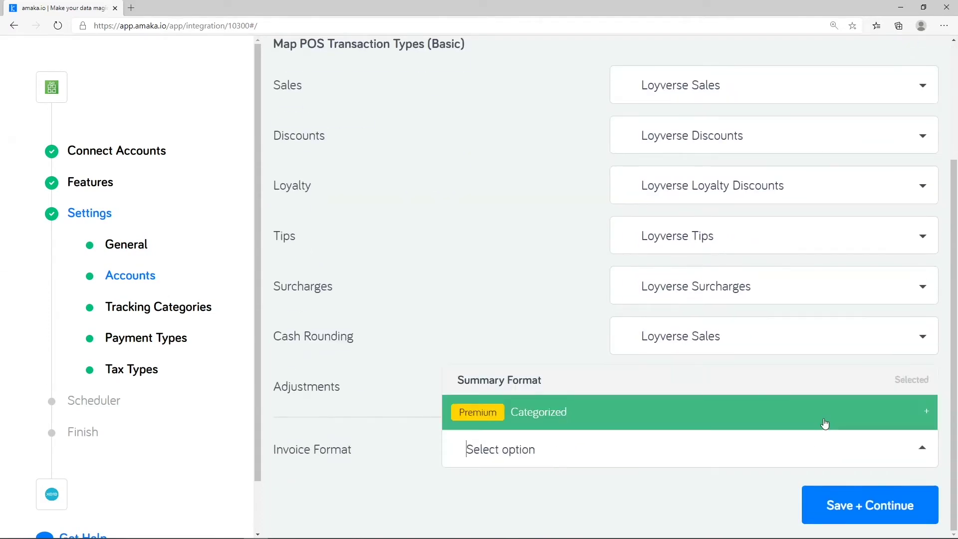
left_click(824, 412)
left_click(824, 448)
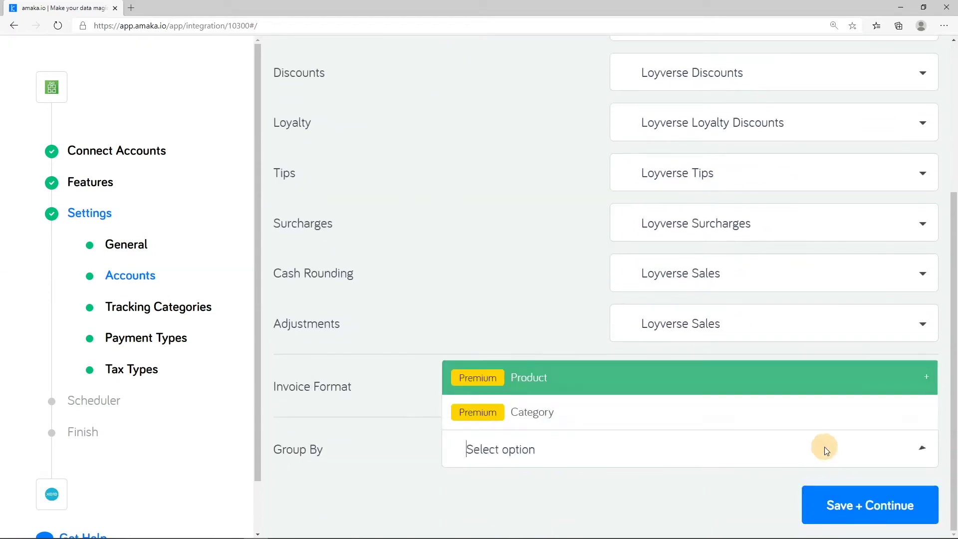
left_click(817, 409)
scroll(829, 461, "down", 3)
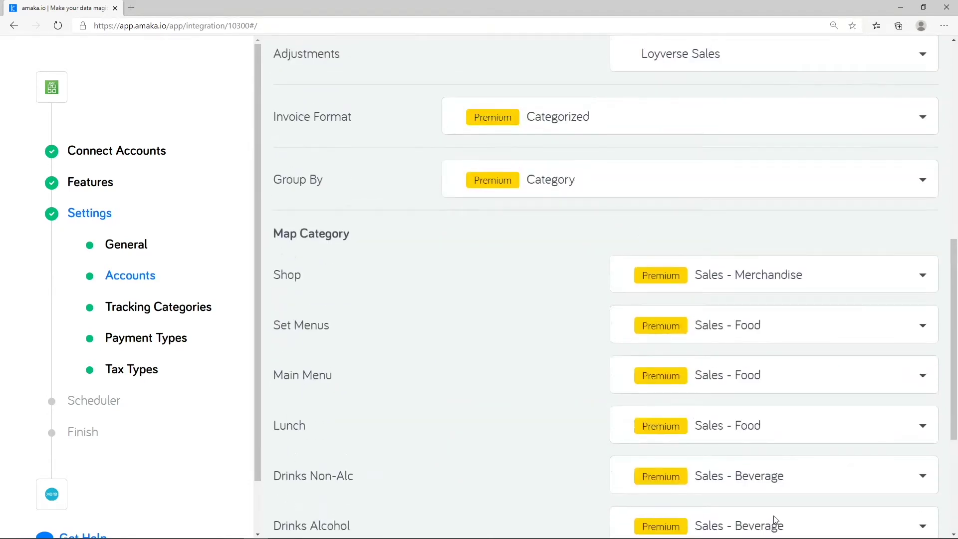
scroll(777, 520, "down", 3)
left_click(904, 514)
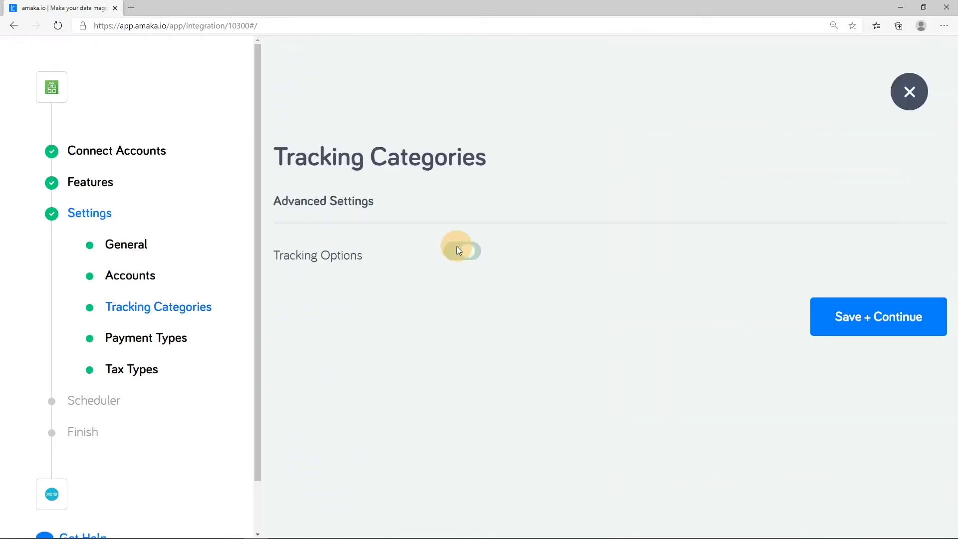
- Turn on tracking, map Shop to Merchandise and Set Menus to Food, and save
left_click(457, 252)
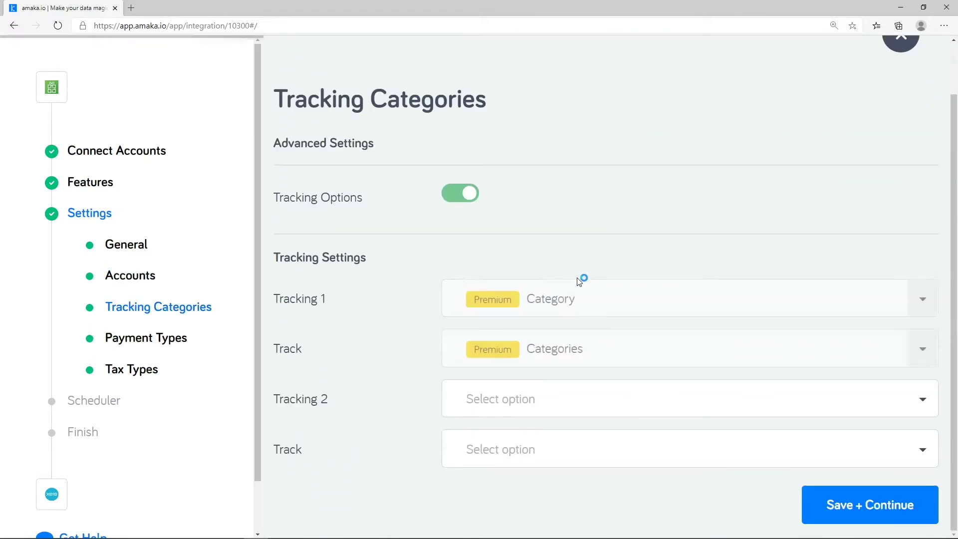
scroll(578, 283, "down", 5)
left_click(774, 92)
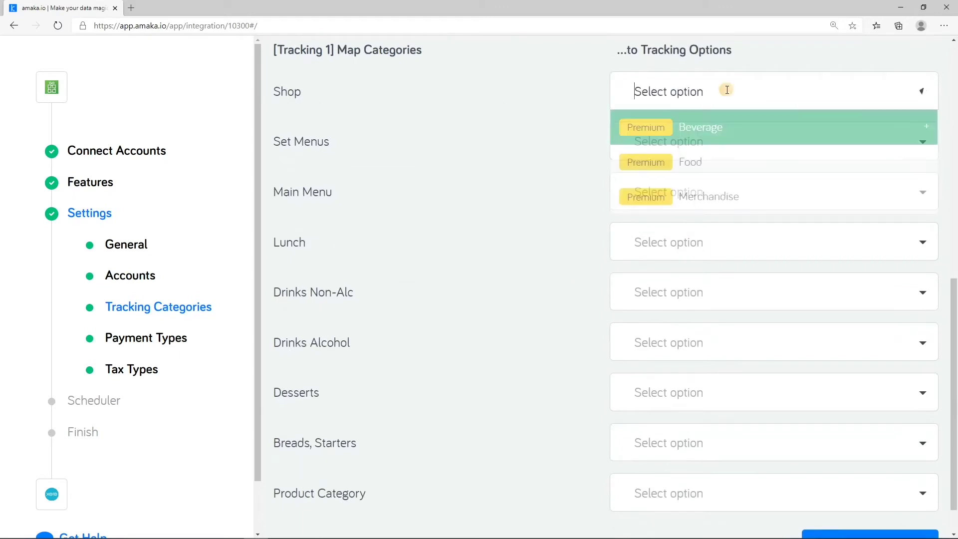
left_click(738, 195)
left_click(773, 141)
left_click(730, 217)
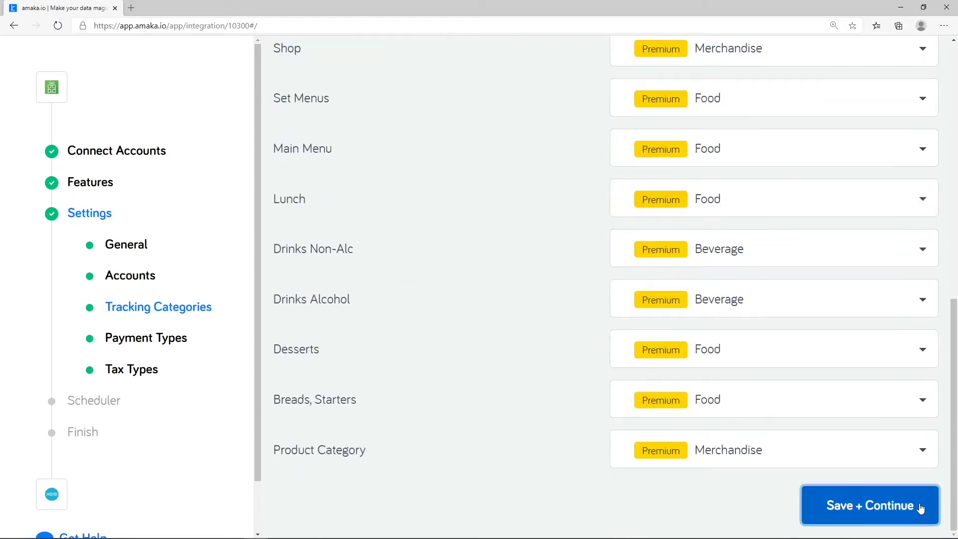
left_click(895, 507)
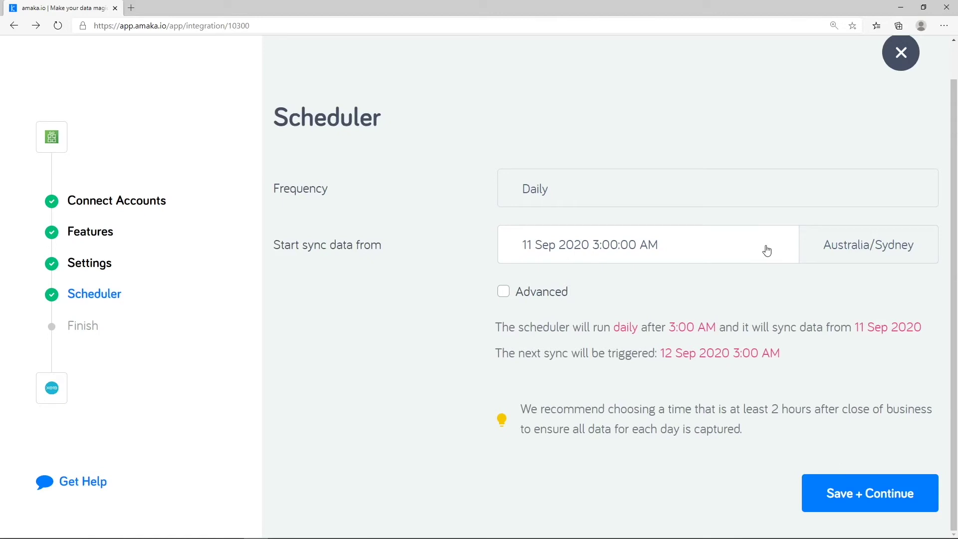
- Start the daily sync on 1 July 2020 and finish setup with the integration activated
left_click(768, 250)
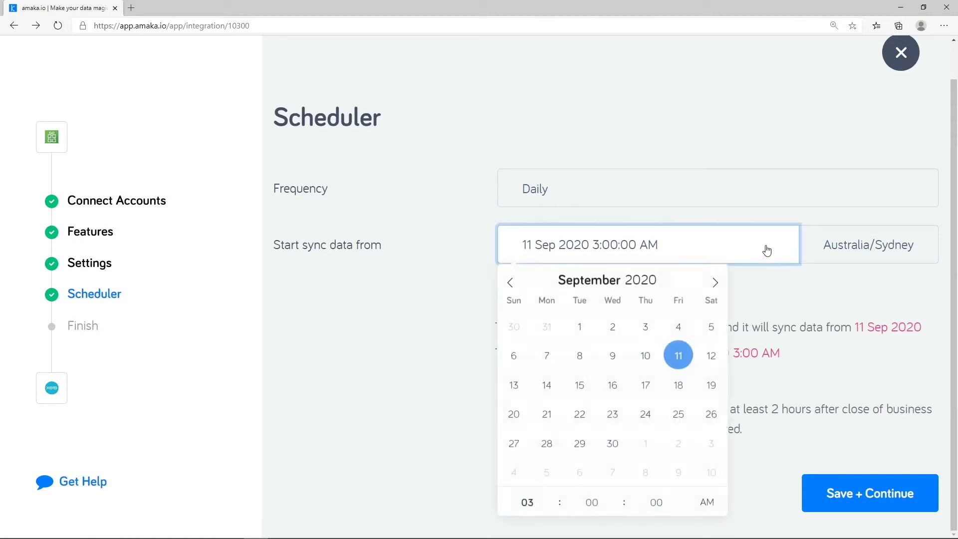
left_click(512, 283)
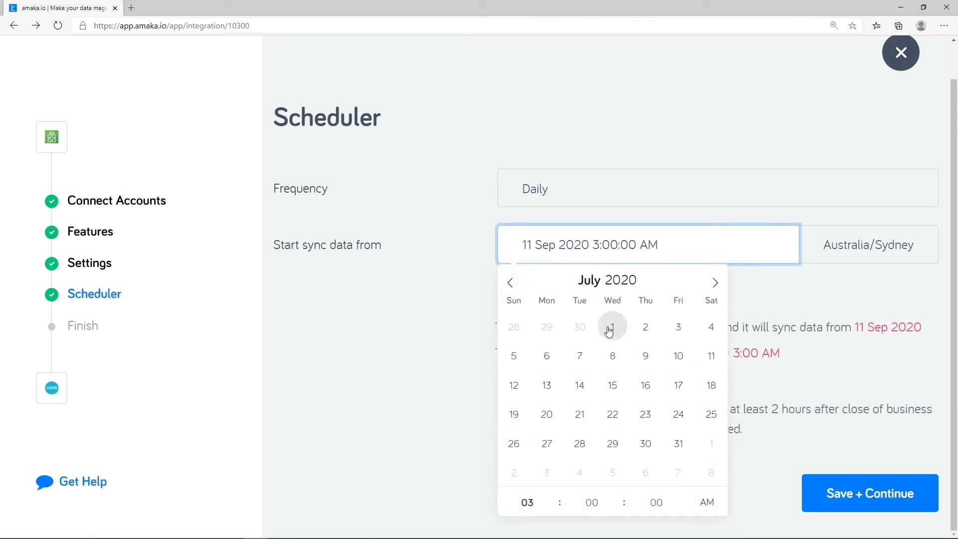
left_click(611, 329)
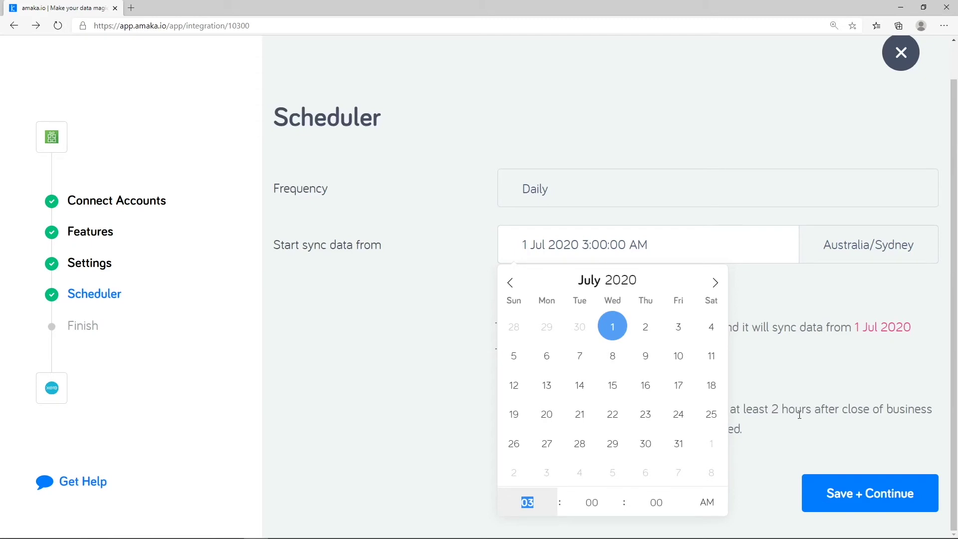
left_click(933, 495)
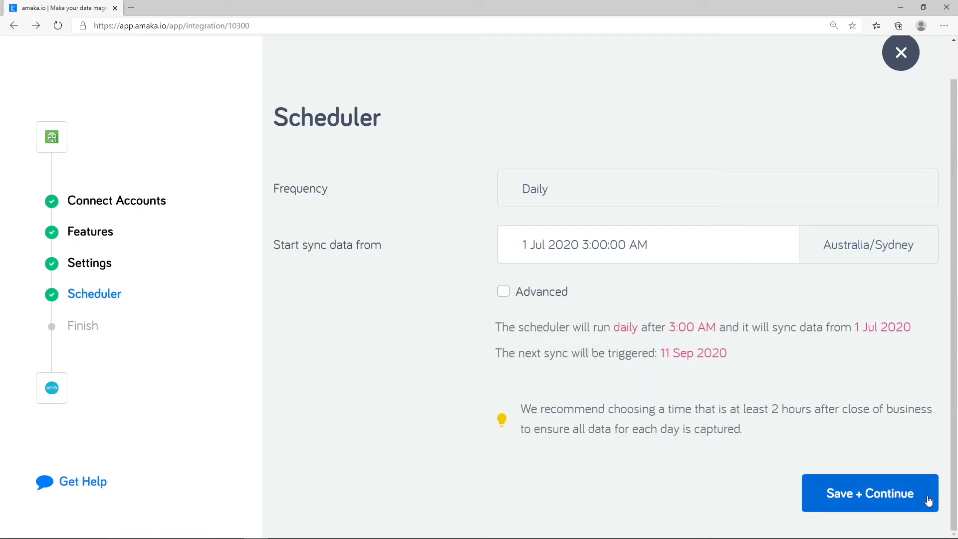
left_click(929, 496)
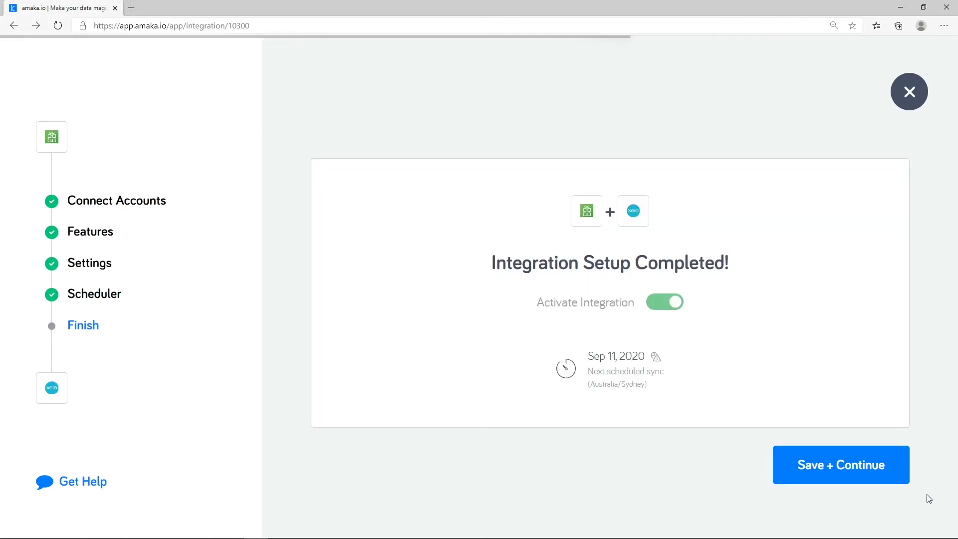
left_click(895, 466)
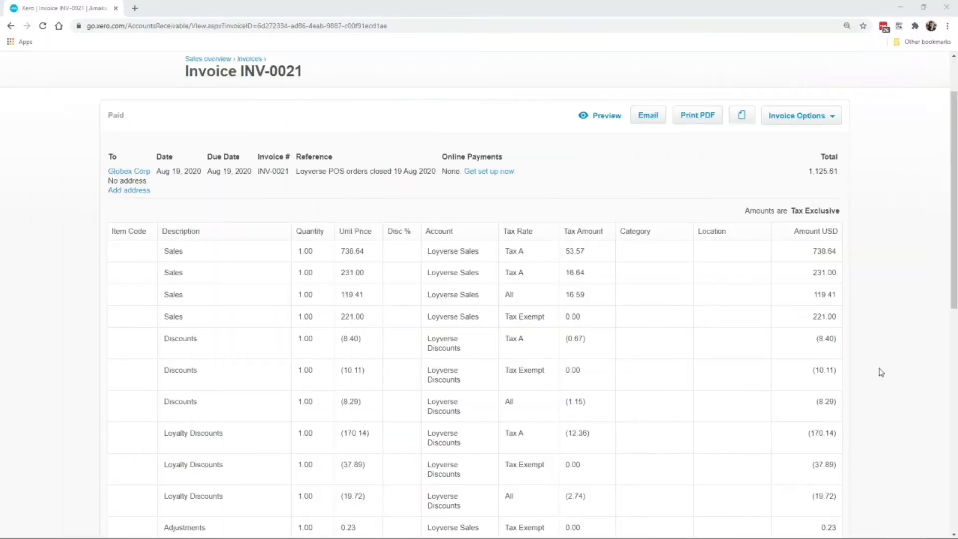
scroll(880, 372, "down", 3)
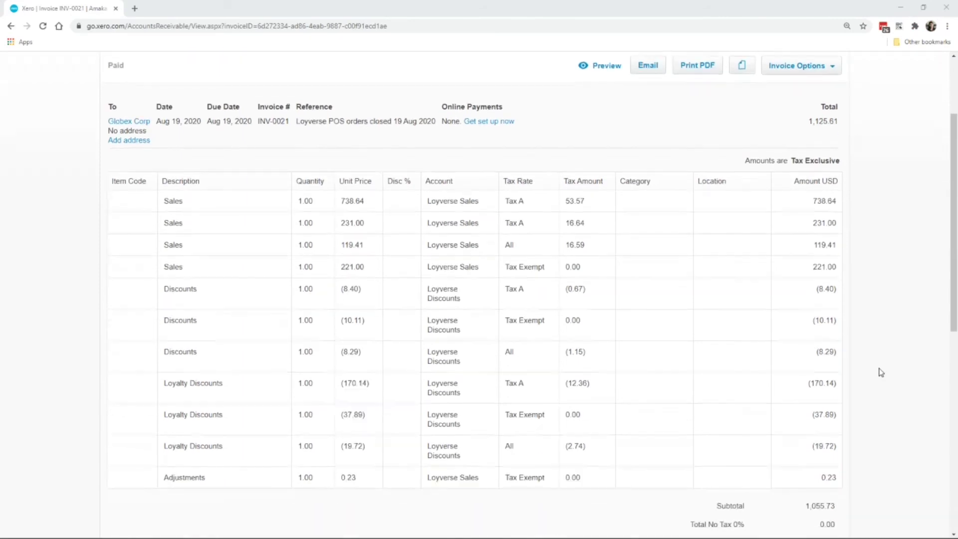
scroll(880, 373, "down", 3)
scroll(881, 373, "down", 2)
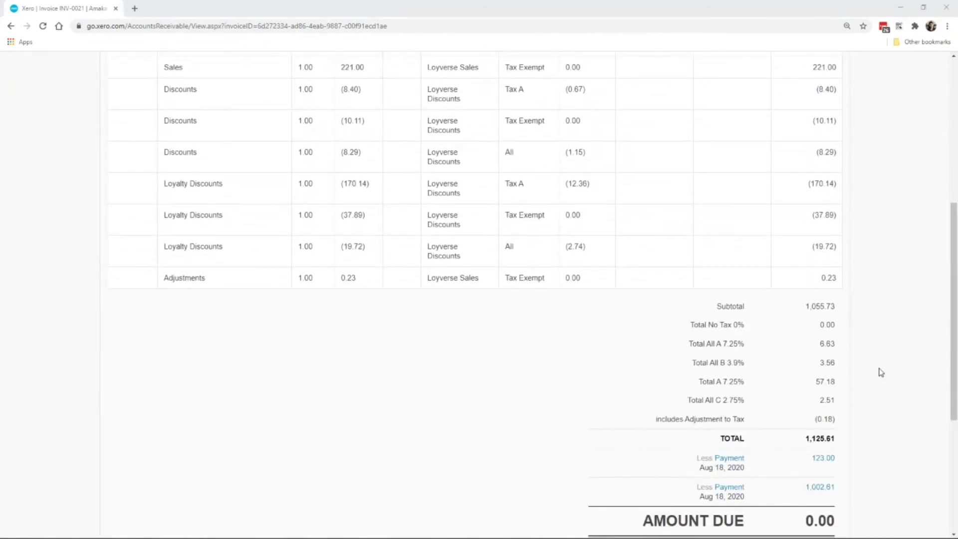
scroll(881, 373, "down", 2)
scroll(881, 373, "down", 2)
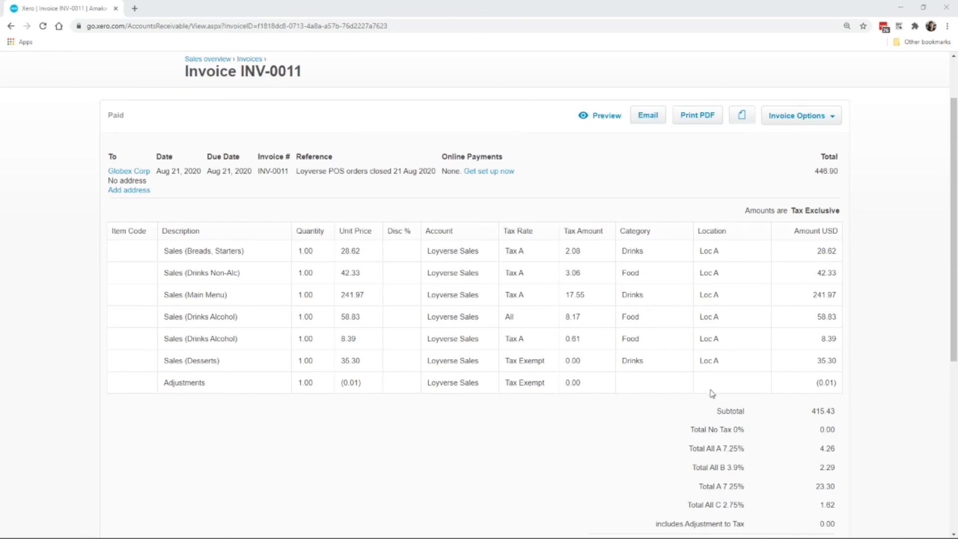
scroll(873, 394, "down", 2)
scroll(872, 395, "down", 2)
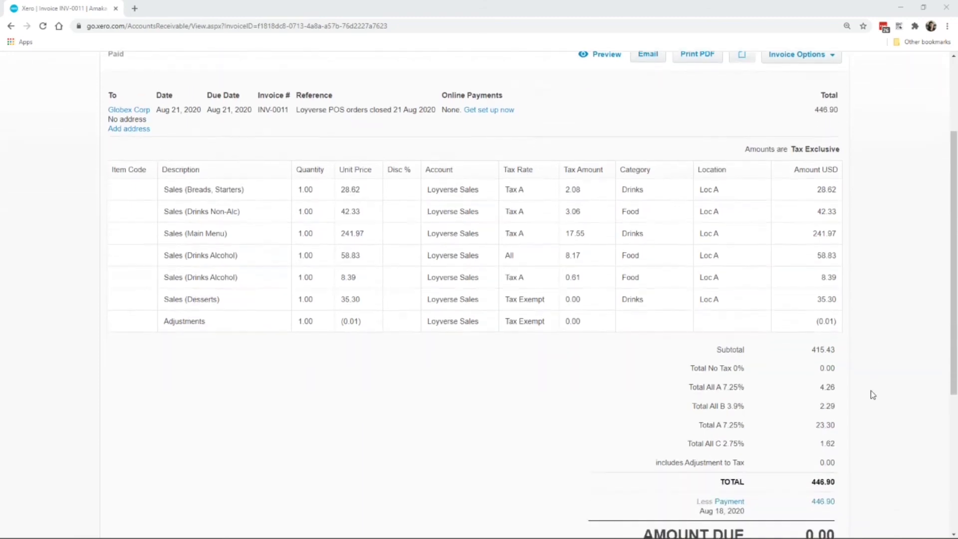